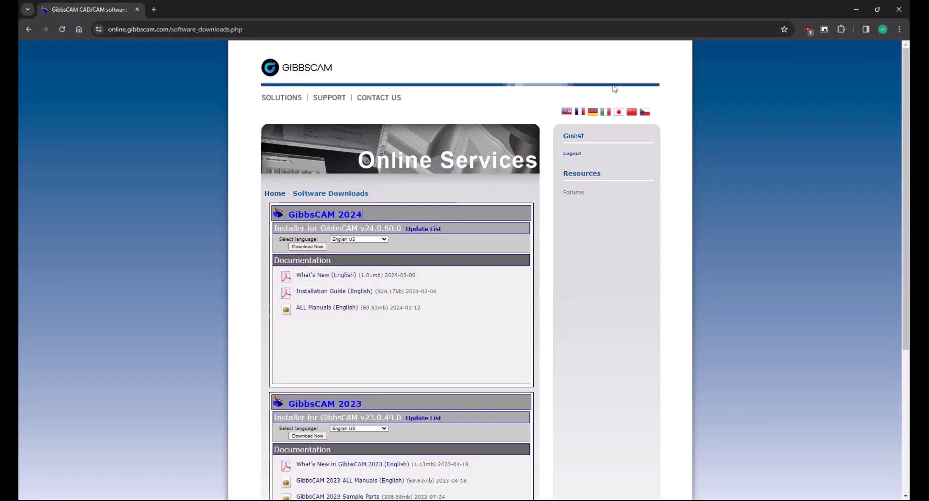
- Close the browser and launch the GibbsCAM_x64_v24.0.59.0_en-US.exe installer from the desktop
click(896, 8)
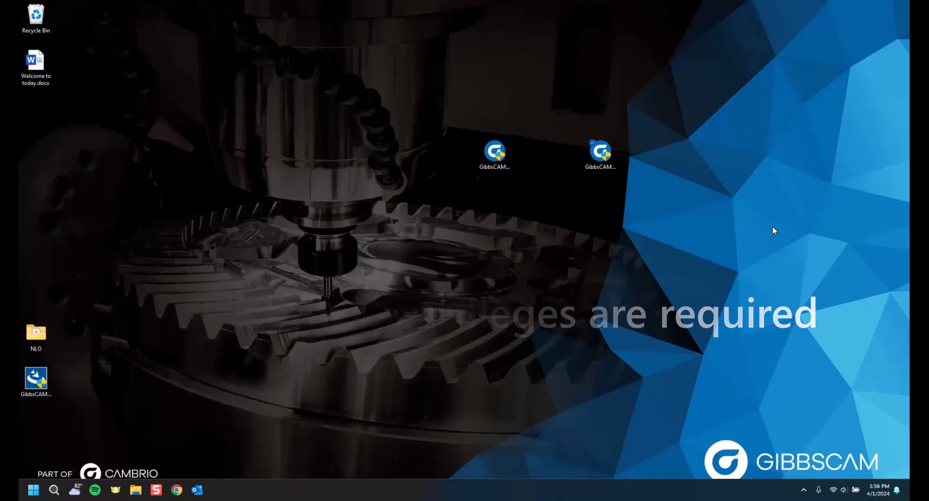
click(604, 155)
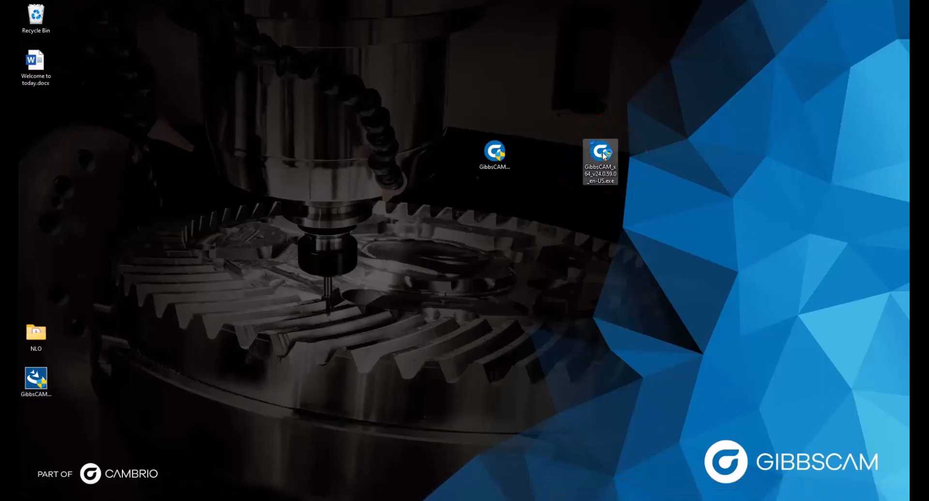
double_click(604, 155)
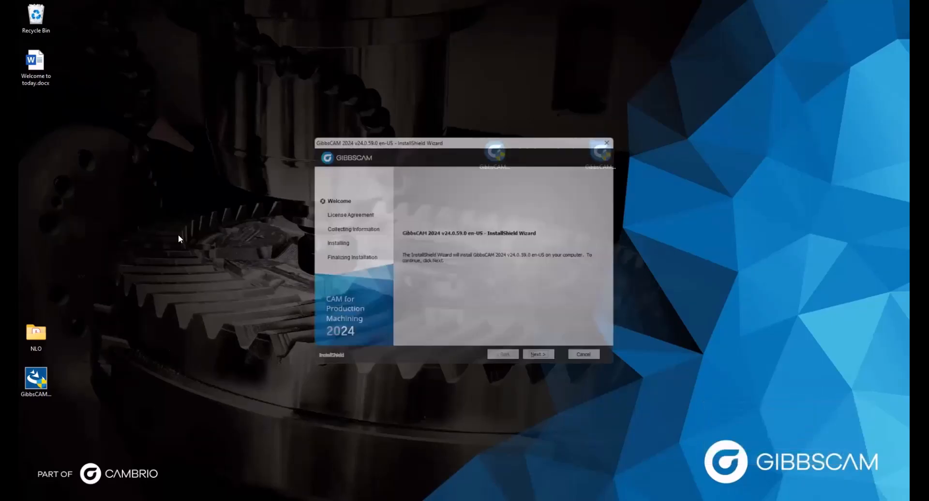
- Accept the license agreement and install GibbsCAM 2024 to the default folder without any optional add-ins
click(542, 360)
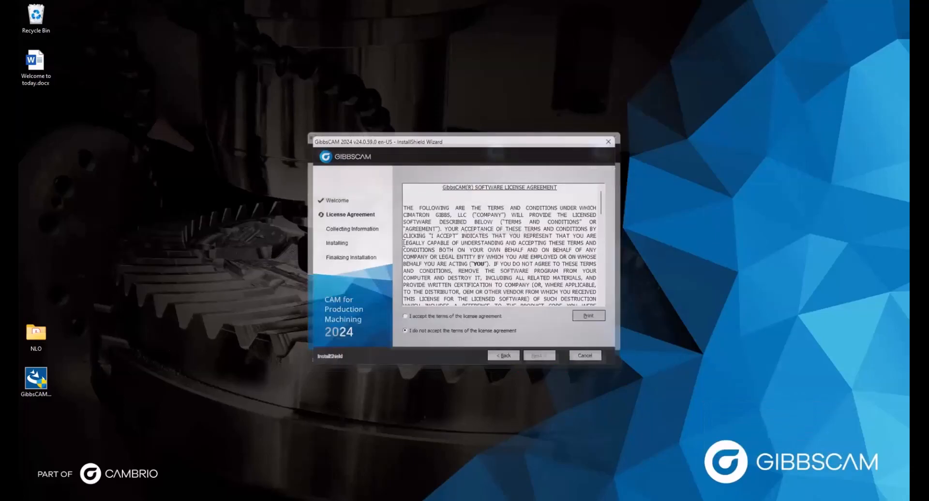
click(420, 321)
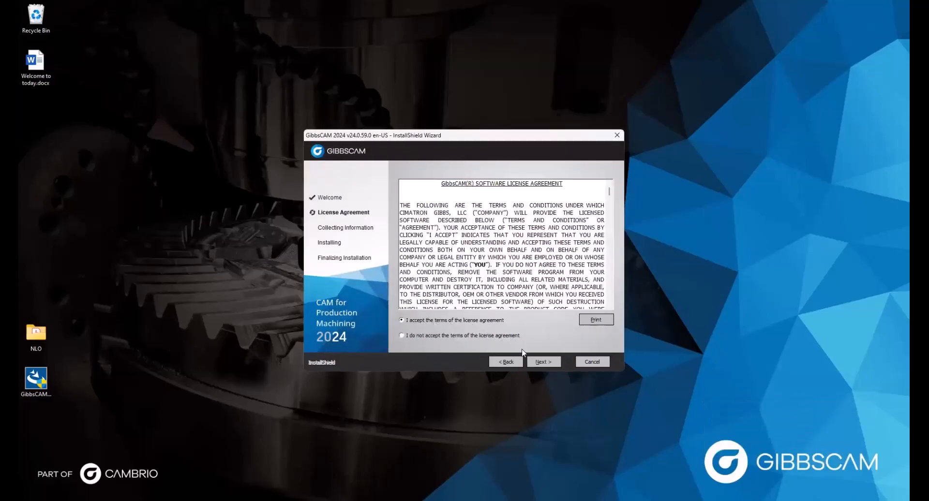
click(543, 362)
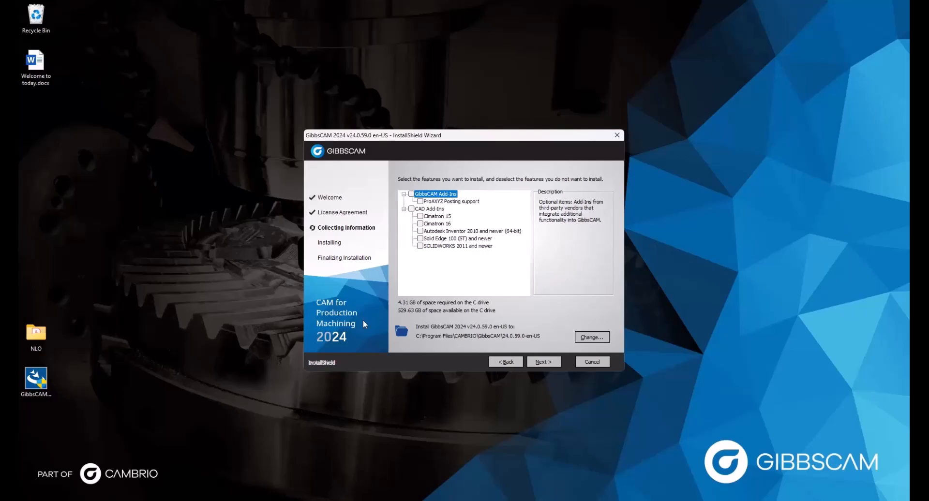
click(546, 362)
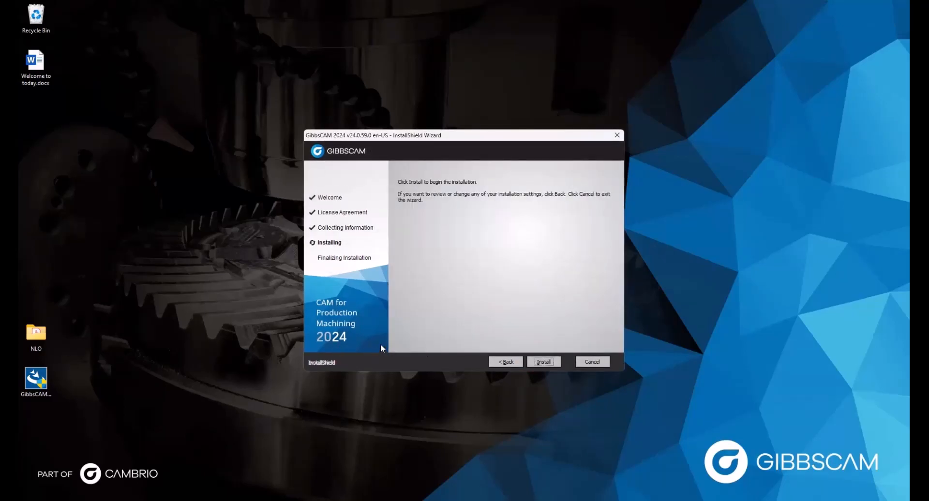
click(553, 362)
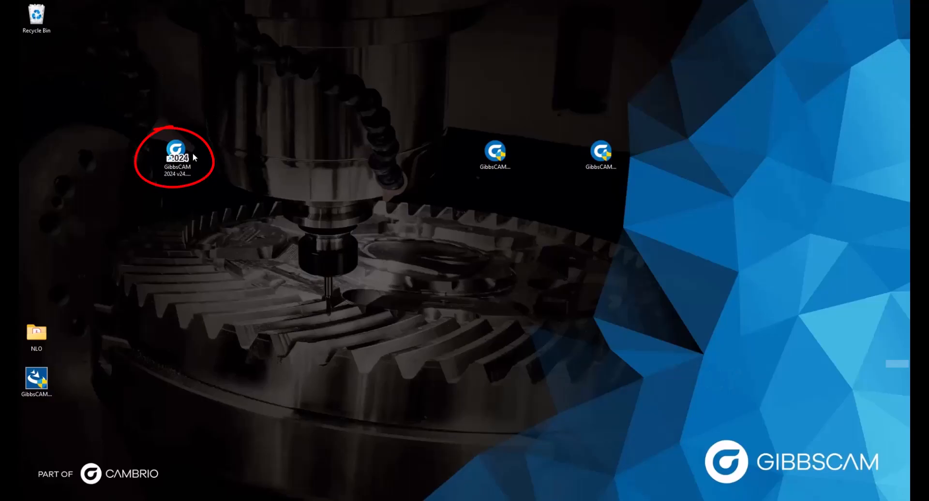
- Start GibbsCAM 2024 and register it over the internet with the Registration Tool, using the filled-in product code and contact details
double_click(178, 156)
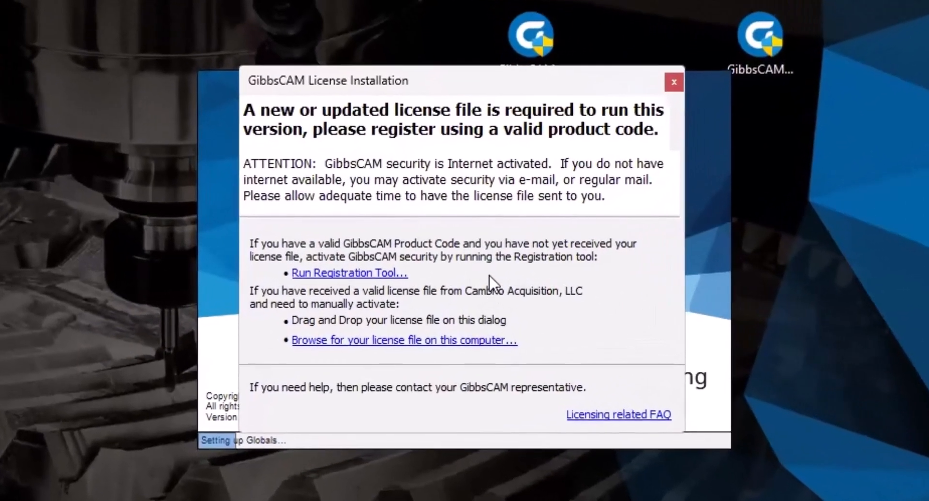
click(343, 271)
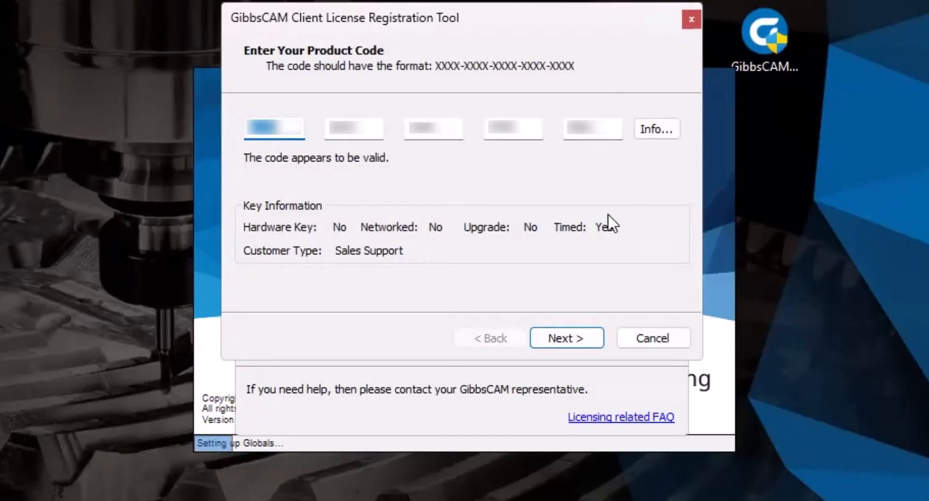
click(569, 334)
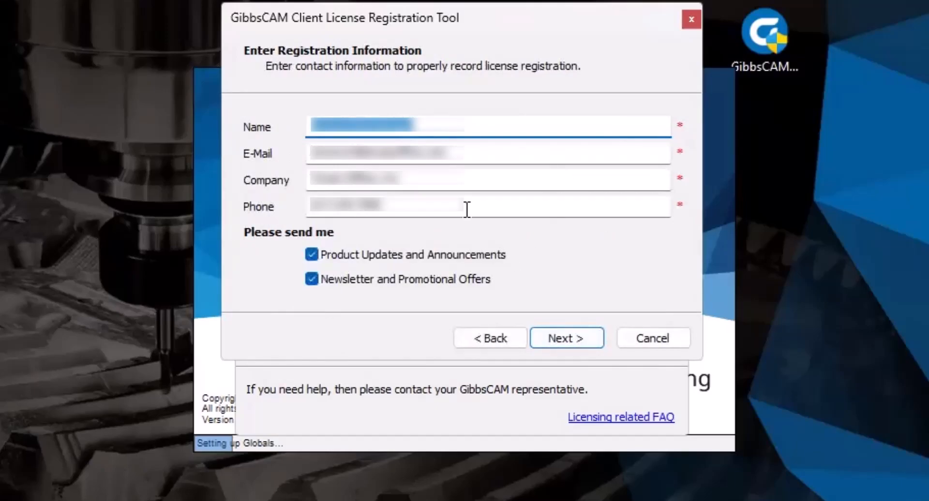
click(577, 334)
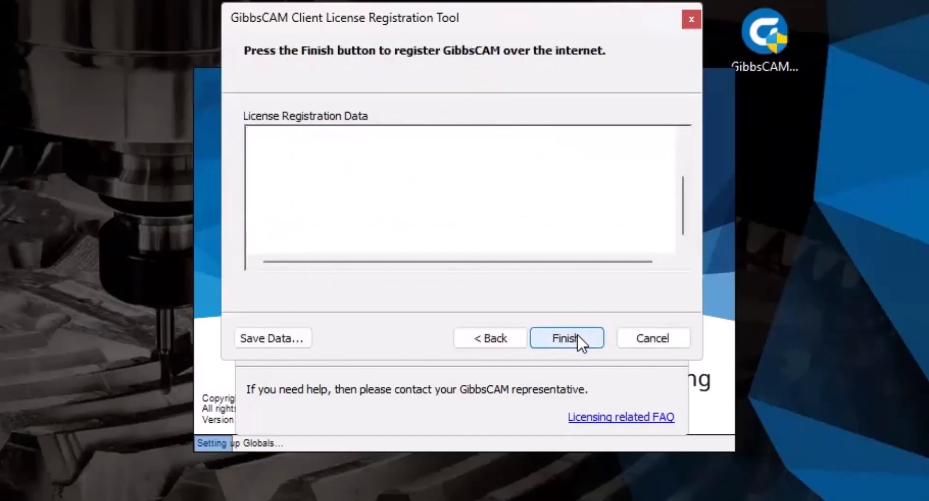
click(577, 336)
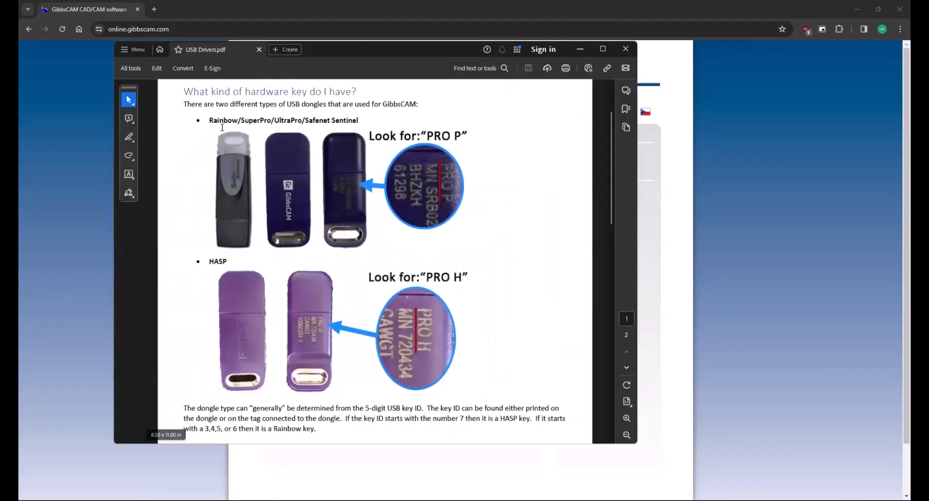
- Look at the Sentinel driver installers on the GibbsCAM Online Services page in the browser, minimize it and acknowledge the license deployment
click(175, 28)
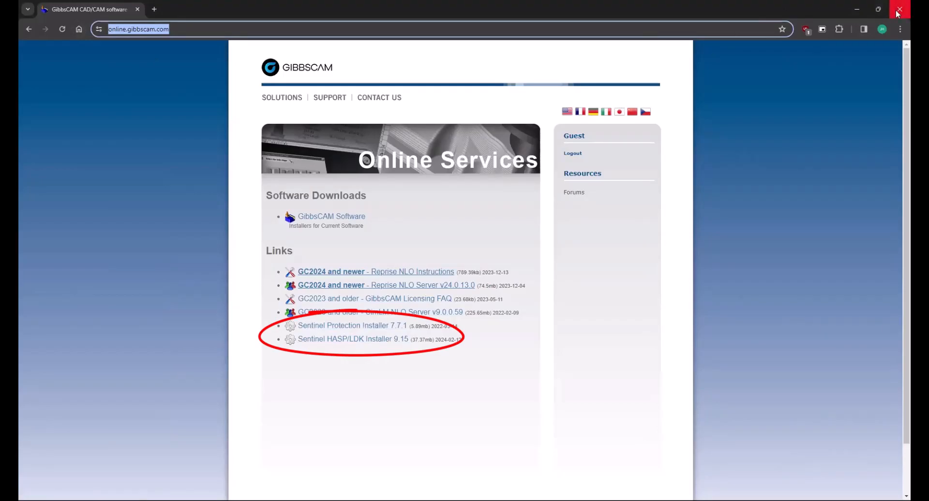
click(857, 10)
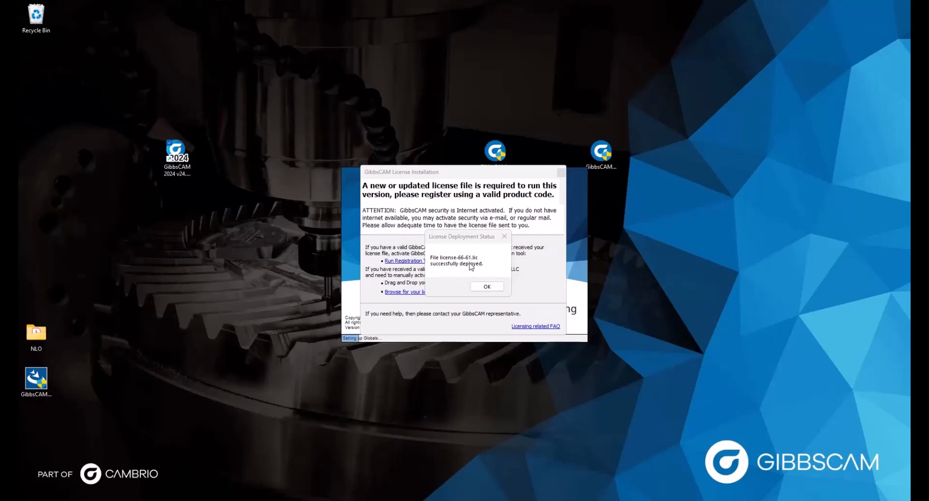
click(486, 287)
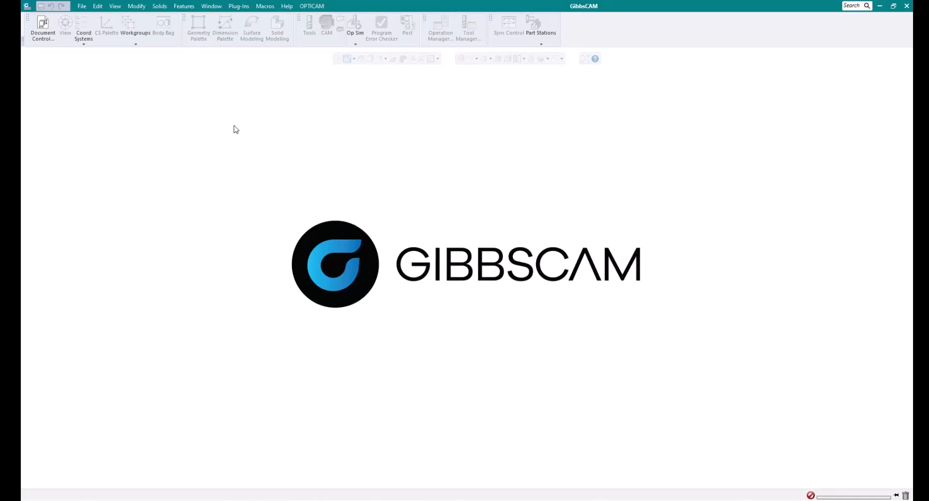
- Open the License Update from the Interface preferences and run the Registration Tool
click(82, 6)
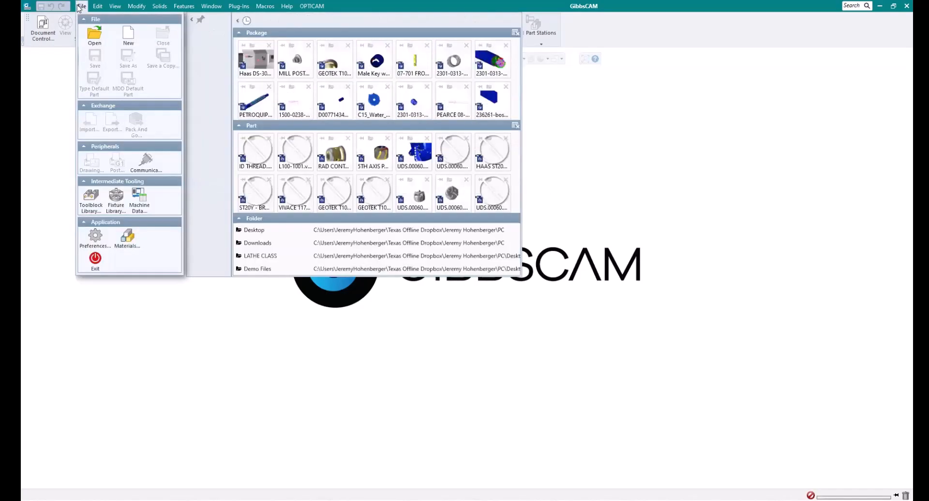
click(88, 239)
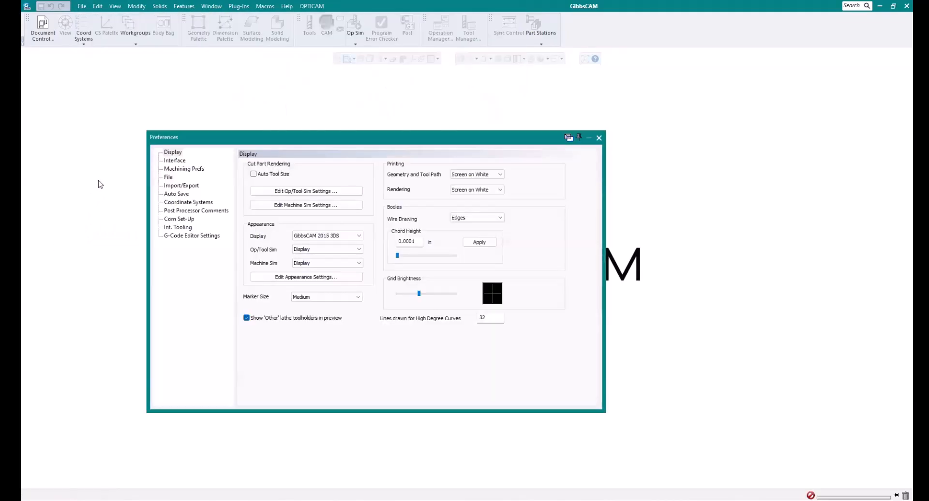
click(175, 161)
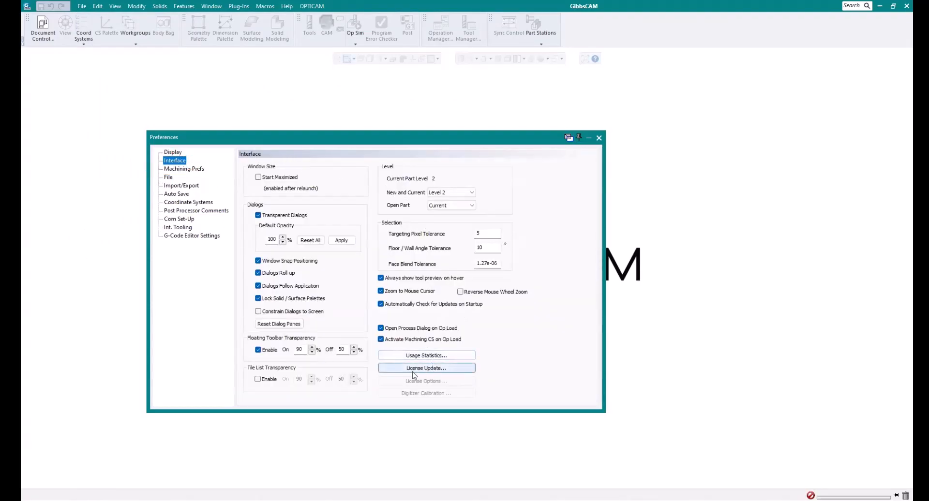
click(437, 369)
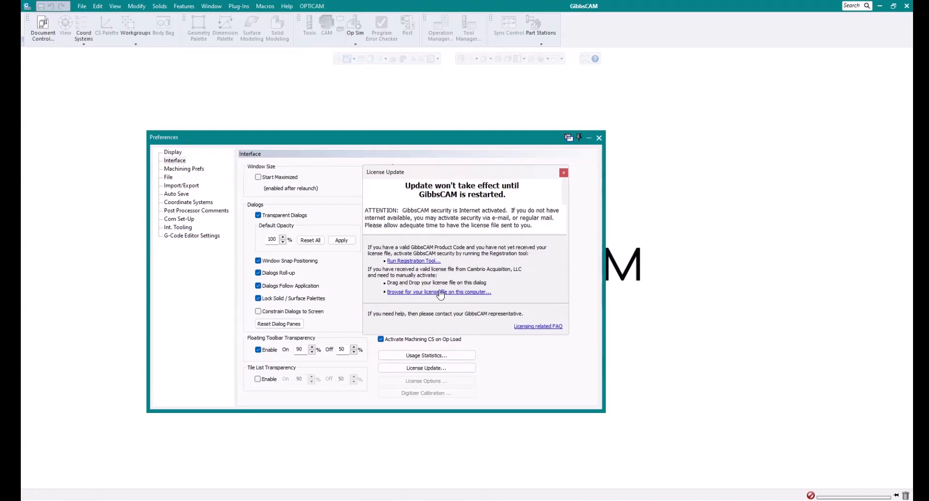
click(429, 261)
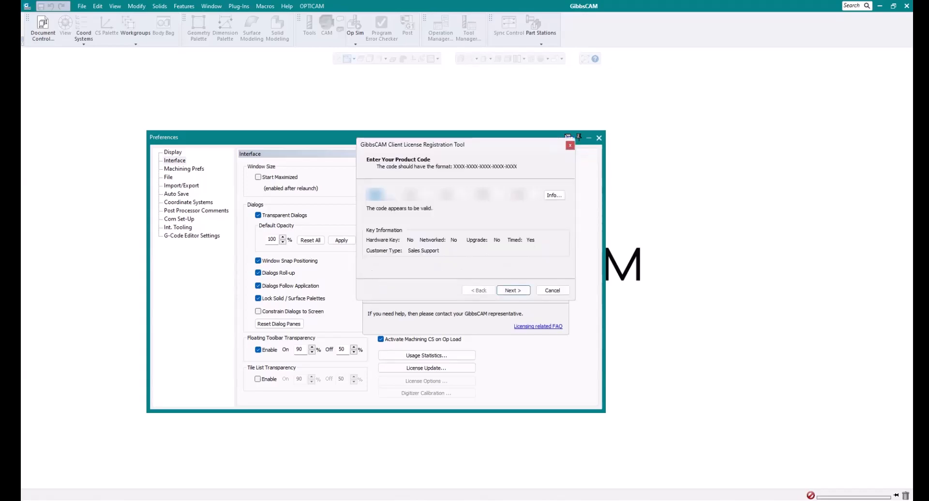
- Register the license again over the internet with the existing product code and contact details, and acknowledge its deployment
drag(482, 146, 471, 251)
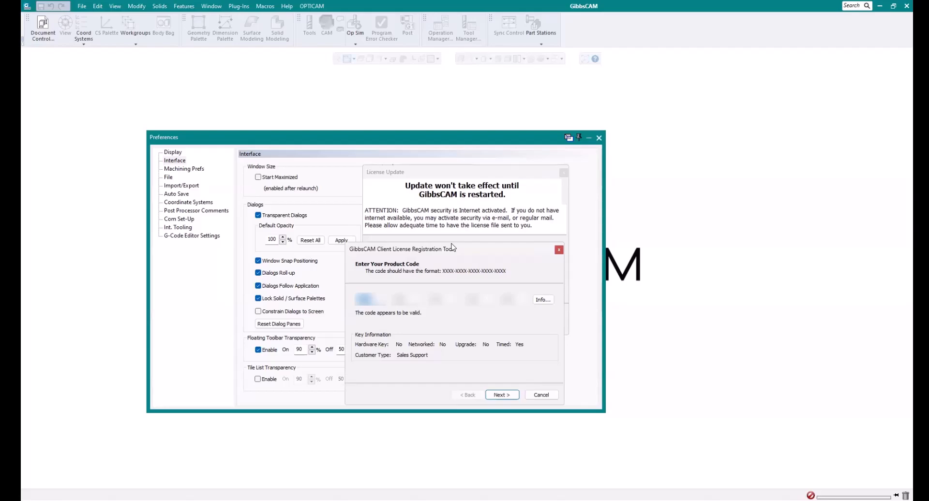
drag(452, 247, 457, 179)
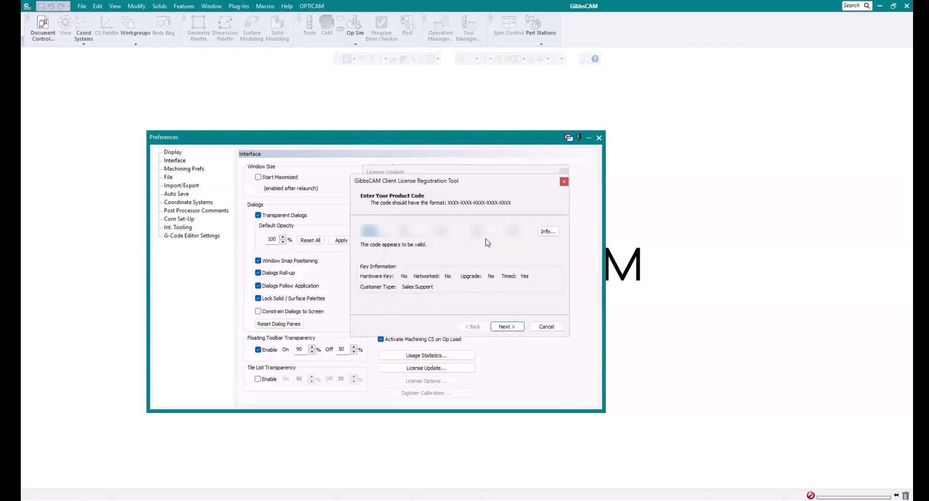
click(506, 326)
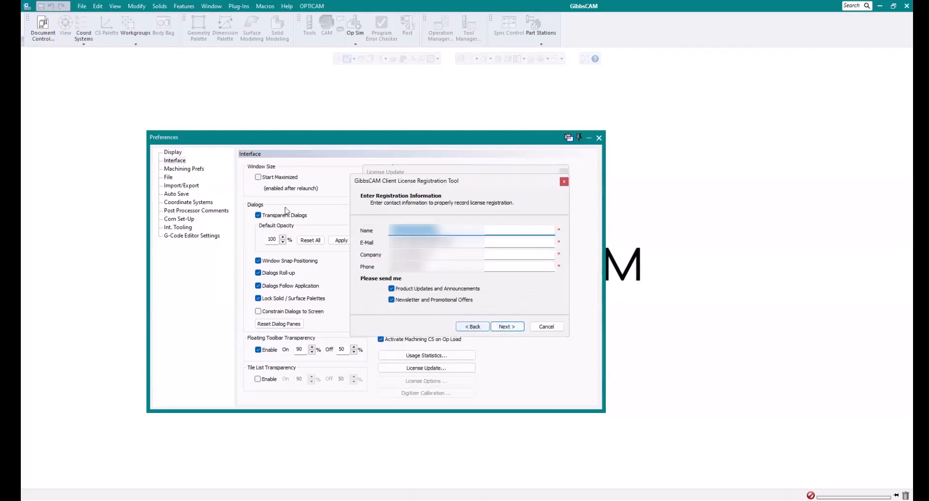
click(513, 330)
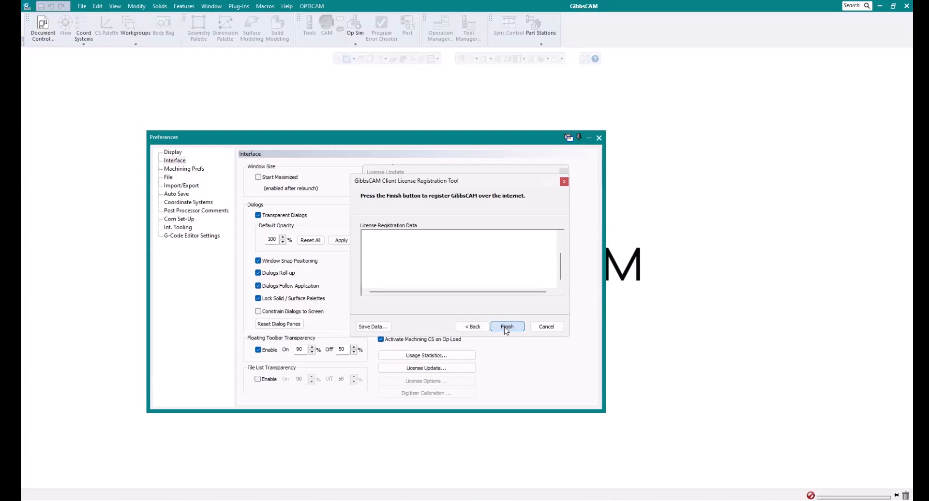
click(505, 328)
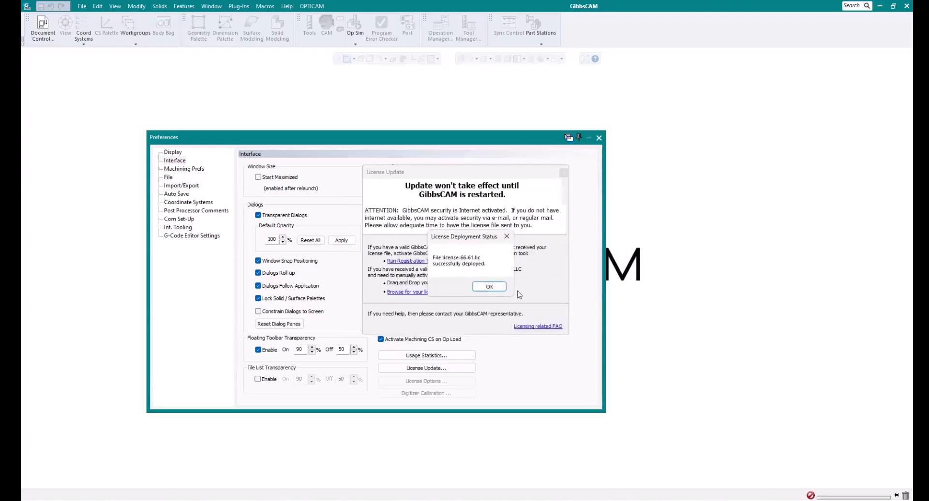
click(489, 287)
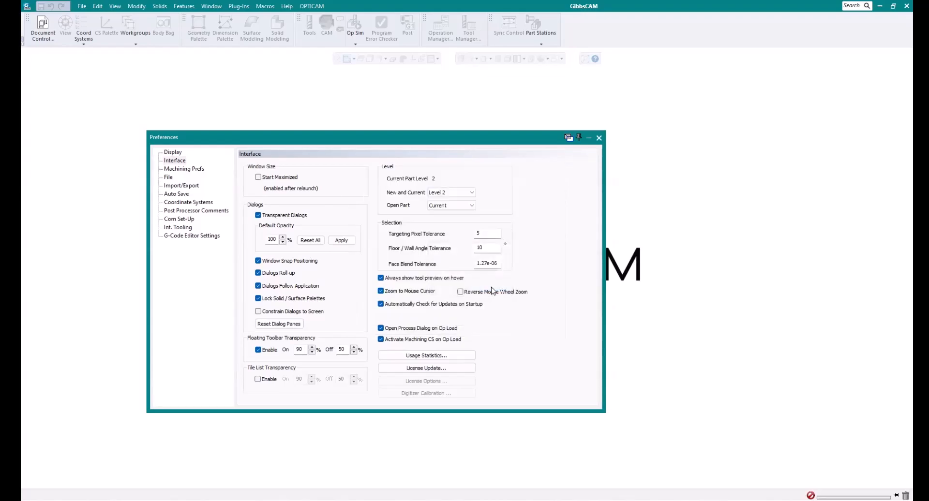
- Close the preferences and restart GibbsCAM 2024 to apply the license update
click(598, 139)
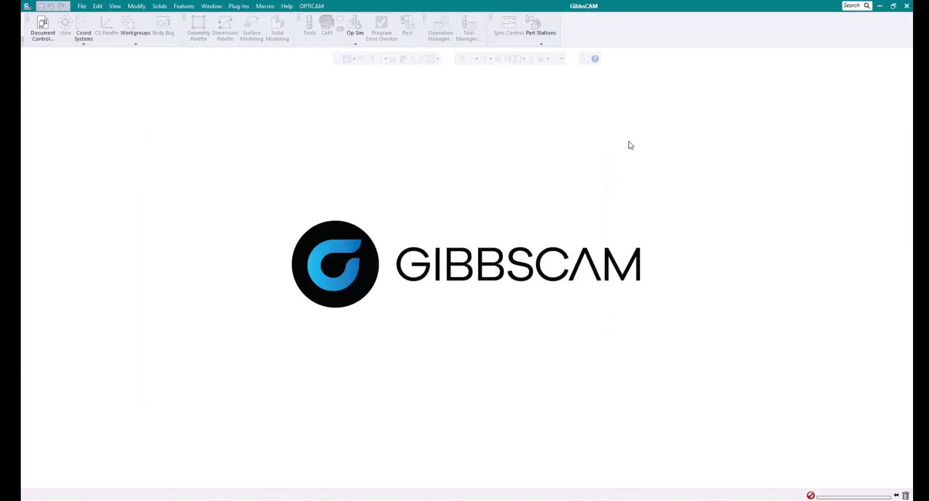
click(906, 5)
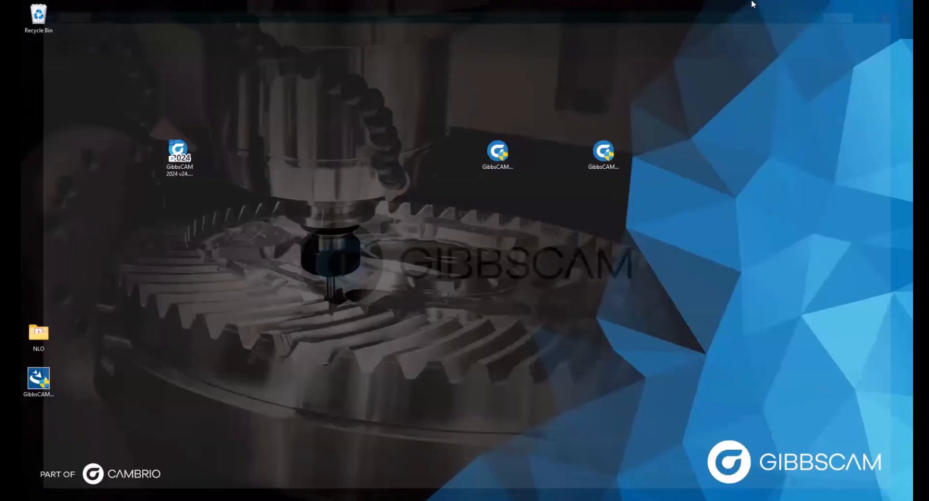
double_click(188, 156)
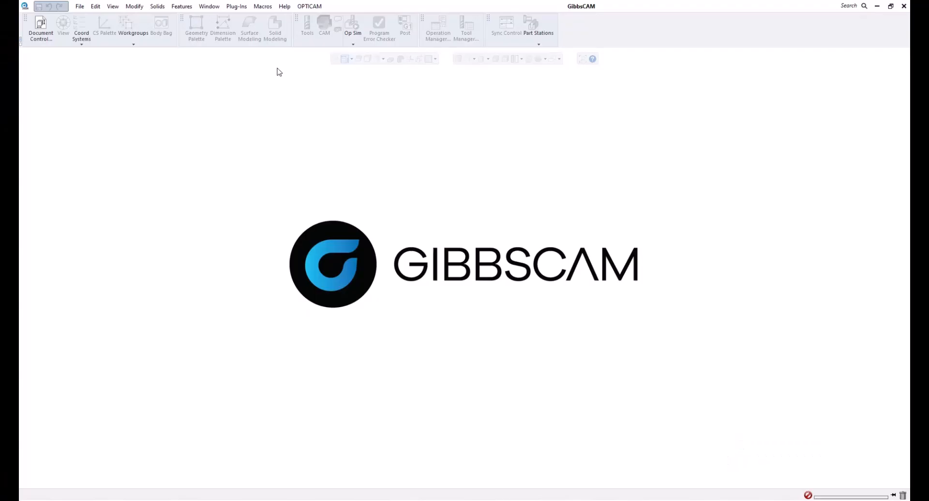
- Review the automatic startup update check in the Interface preferences and close the preferences
click(80, 6)
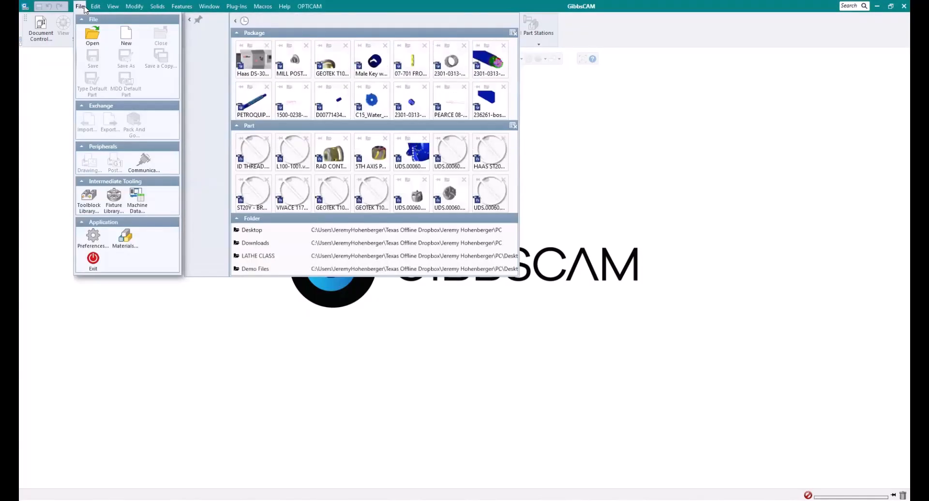
click(96, 240)
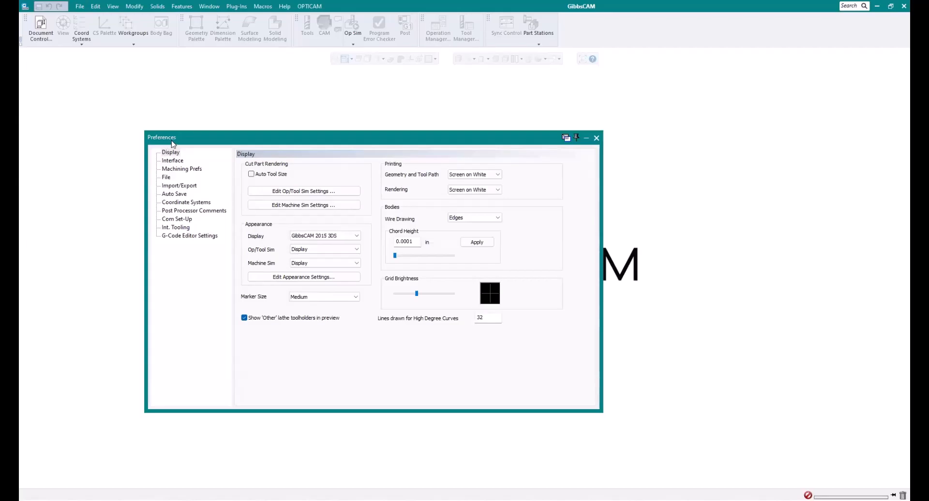
click(172, 161)
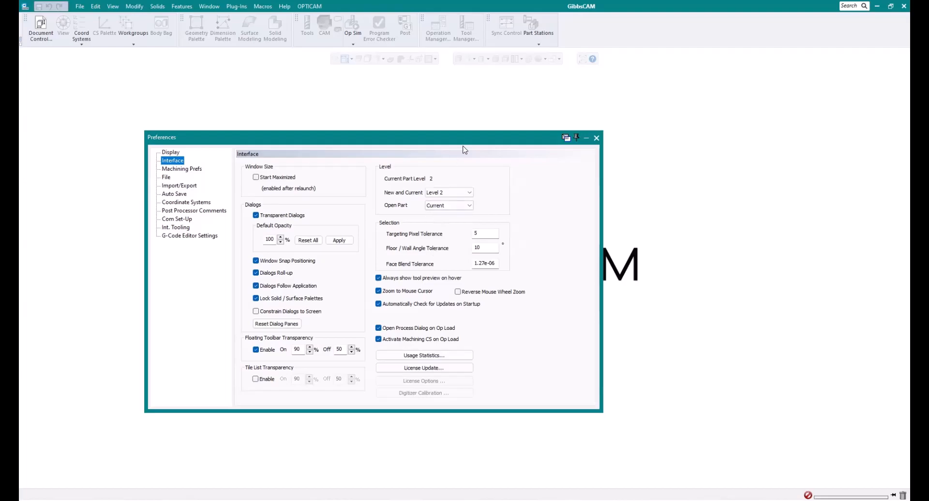
click(597, 139)
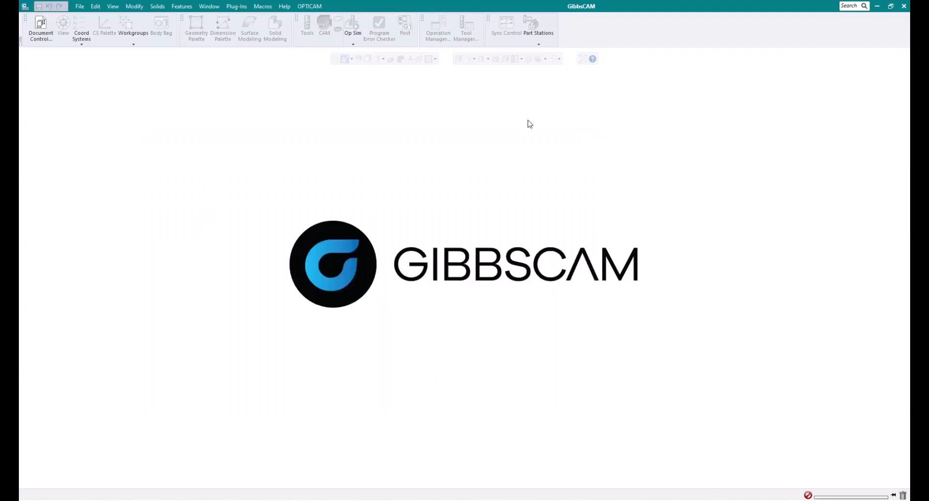
- Check online for a newer GibbsCAM version
click(284, 6)
click(297, 142)
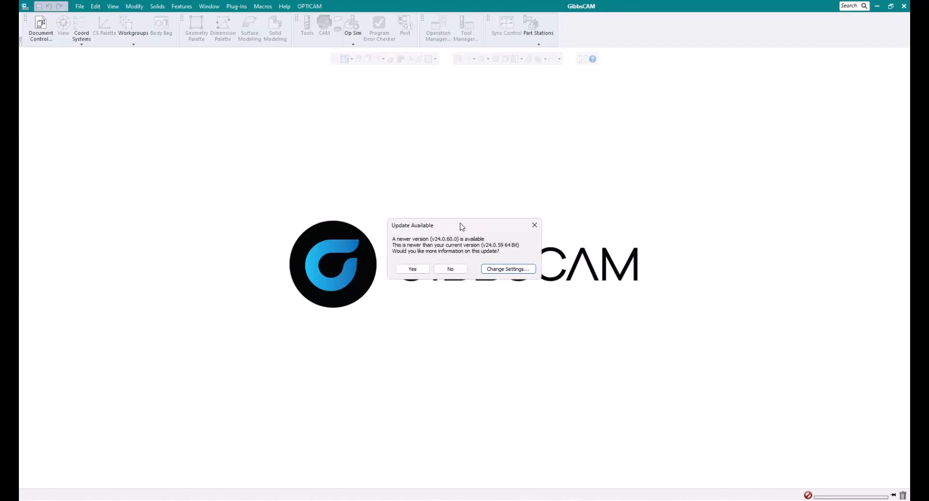
- Request more information on the available v24.0.60.0 update
drag(462, 227, 477, 189)
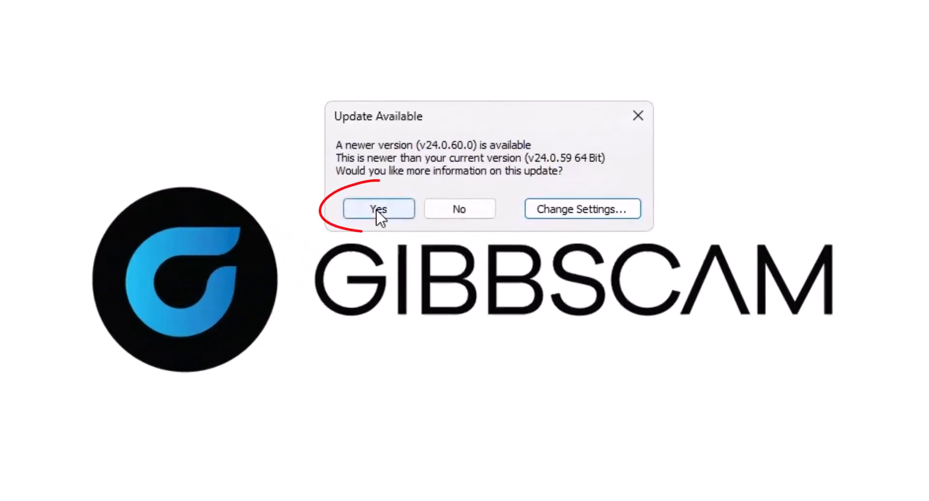
click(380, 211)
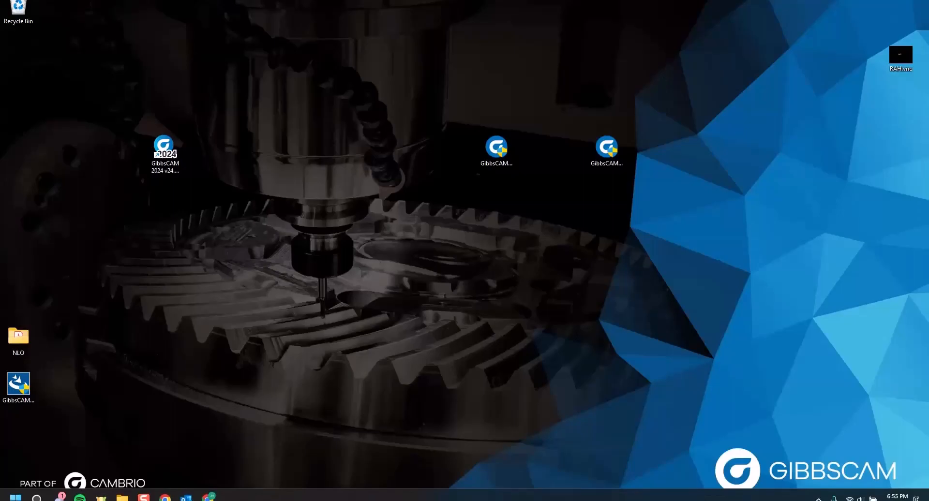
- Run the downloaded GibbsCAM v24.0.60.0 en-US installer and accept its license agreement
click(498, 147)
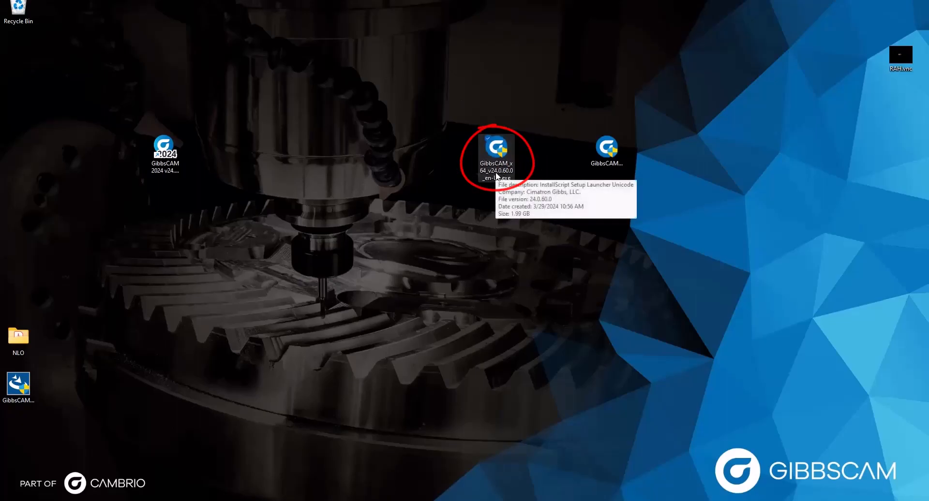
mouse_move(496, 151)
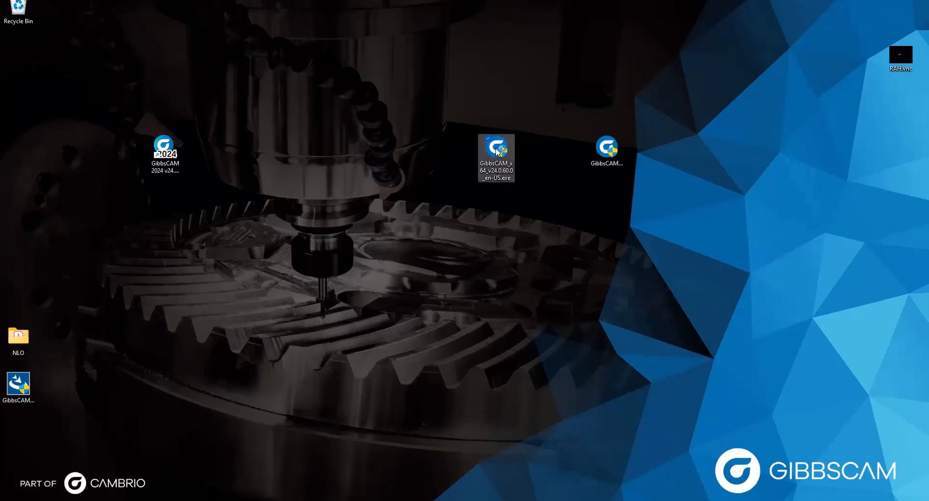
double_click(495, 147)
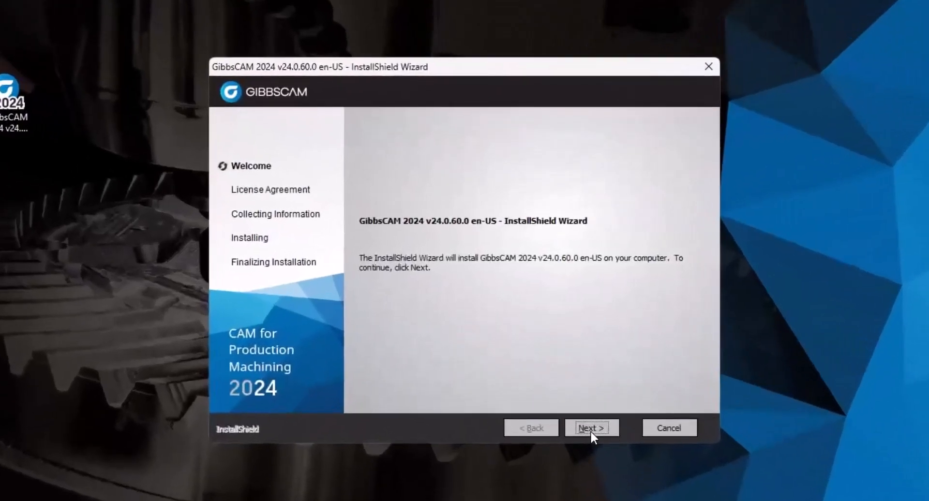
click(588, 429)
click(364, 362)
click(588, 428)
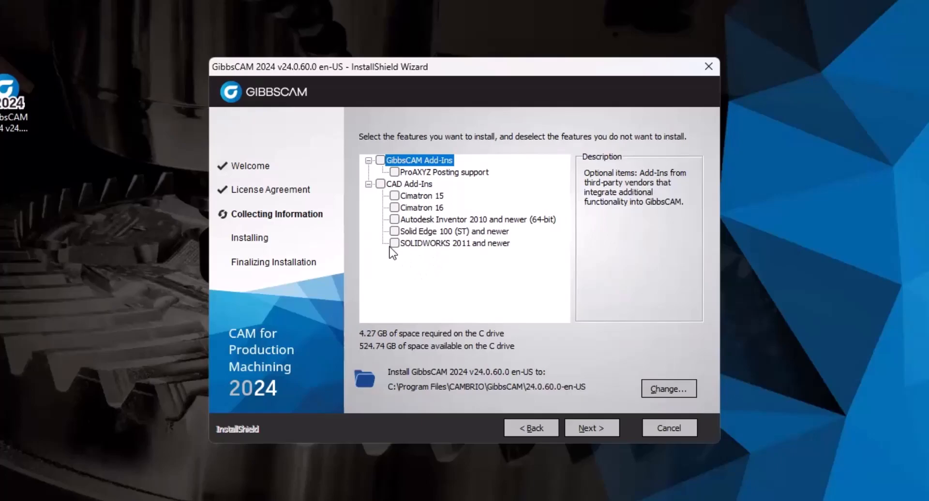
- Install v24.0.60.0 without optional add-ins in the default folder and finish the wizard with the Migration Tool set to launch
click(587, 428)
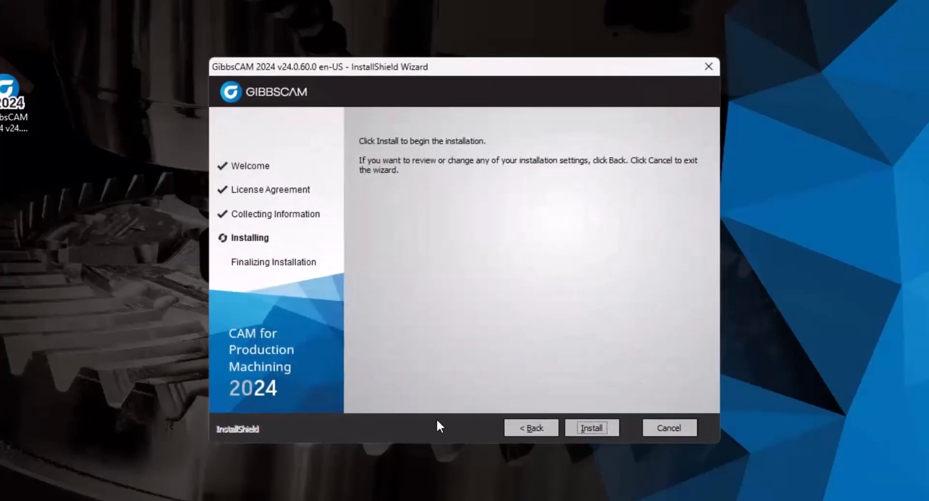
click(598, 427)
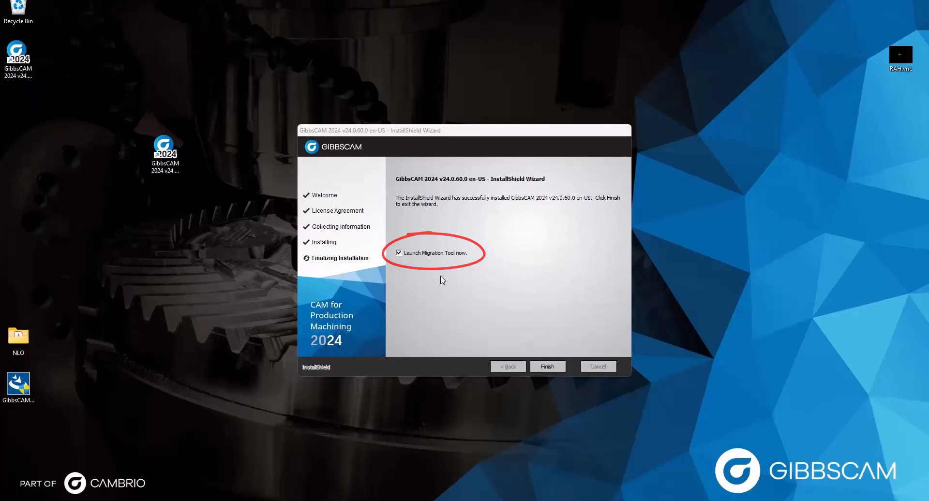
click(549, 366)
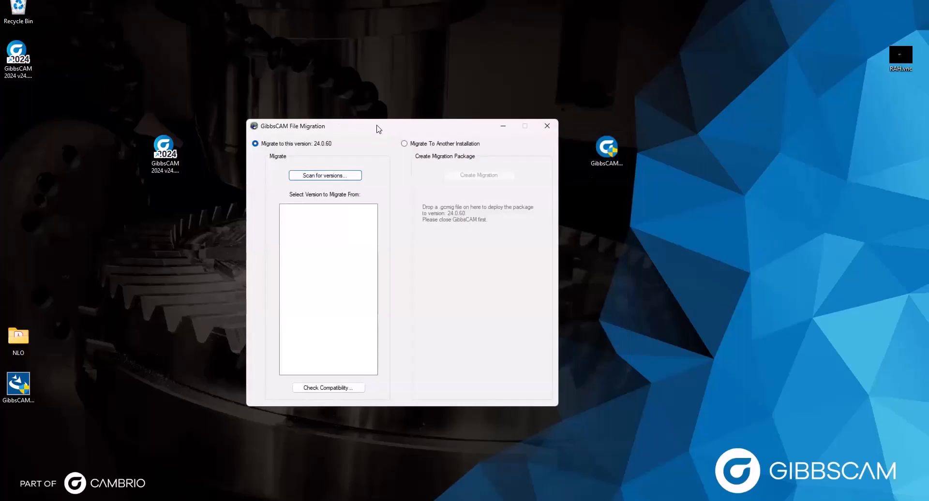
- Scan for installed versions to migrate from and check the compatibility of GibbsCAM 24.0.59(64) with version 24.0.60
drag(379, 129, 375, 149)
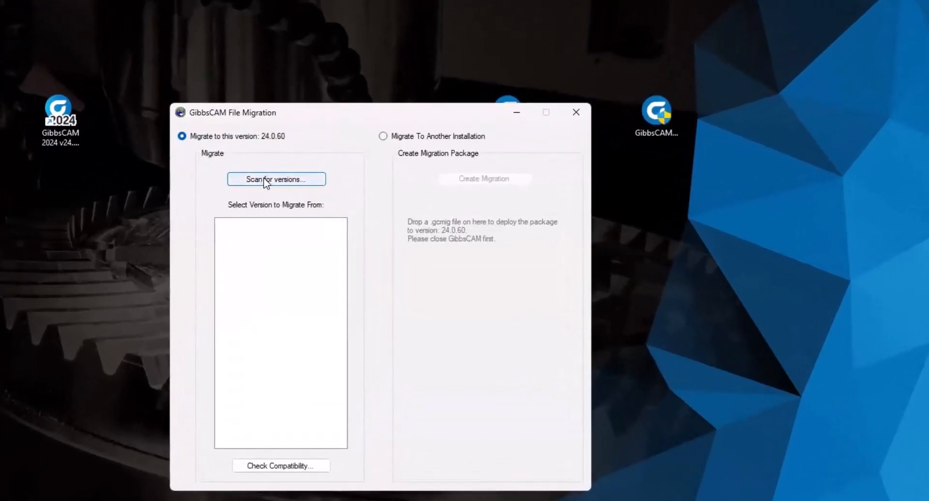
click(265, 182)
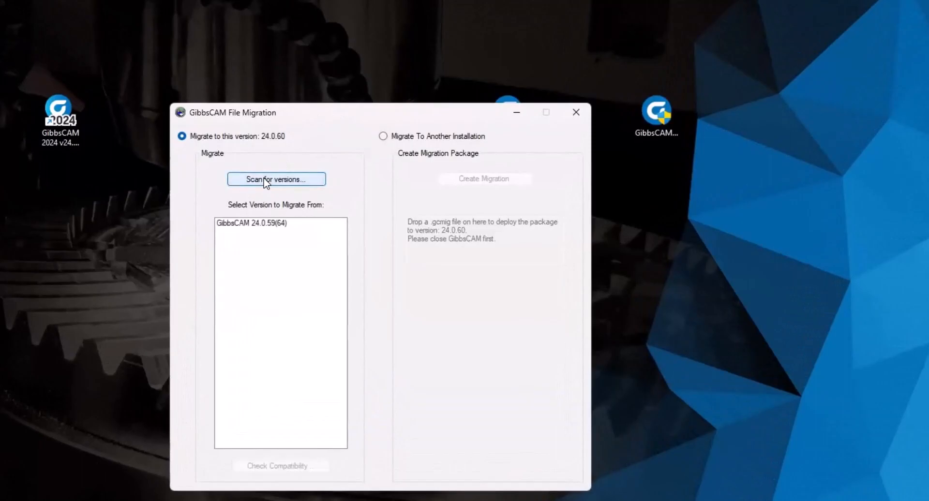
click(262, 227)
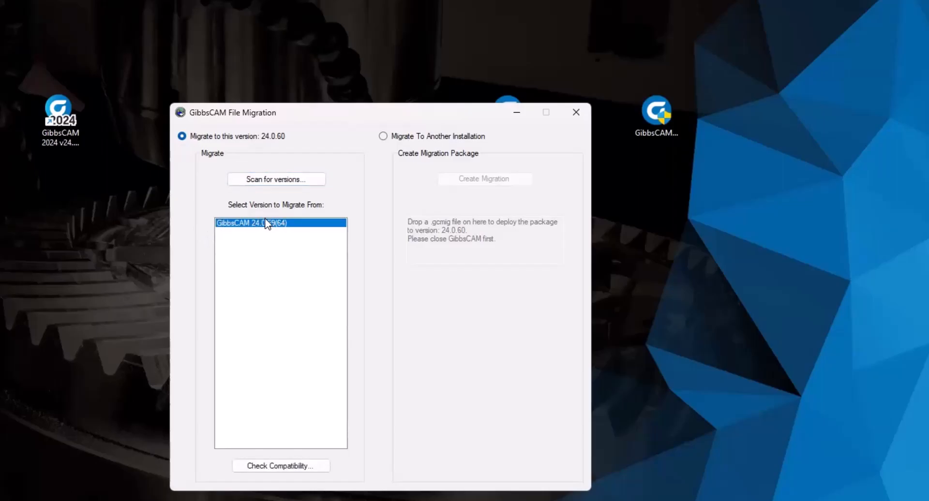
click(272, 467)
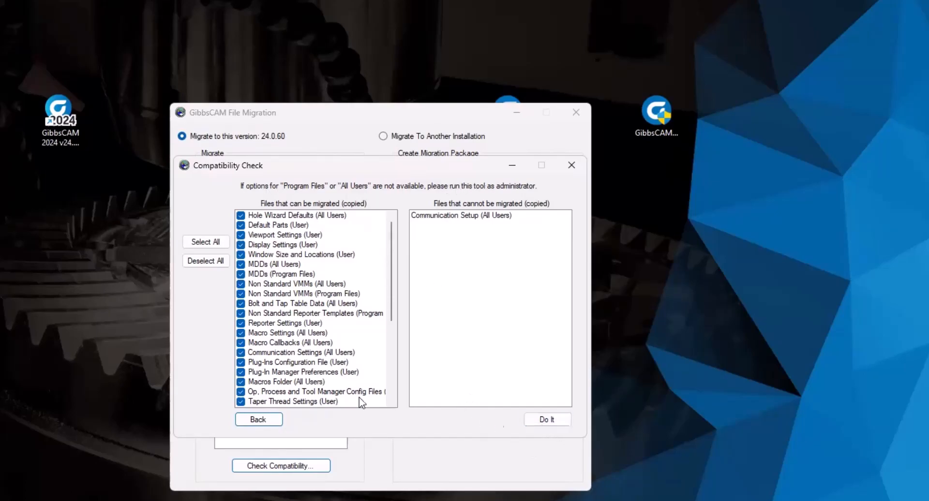
- Migrate all the checked files to version 24.0.60, acknowledge the migration message and close the compatibility check
click(543, 421)
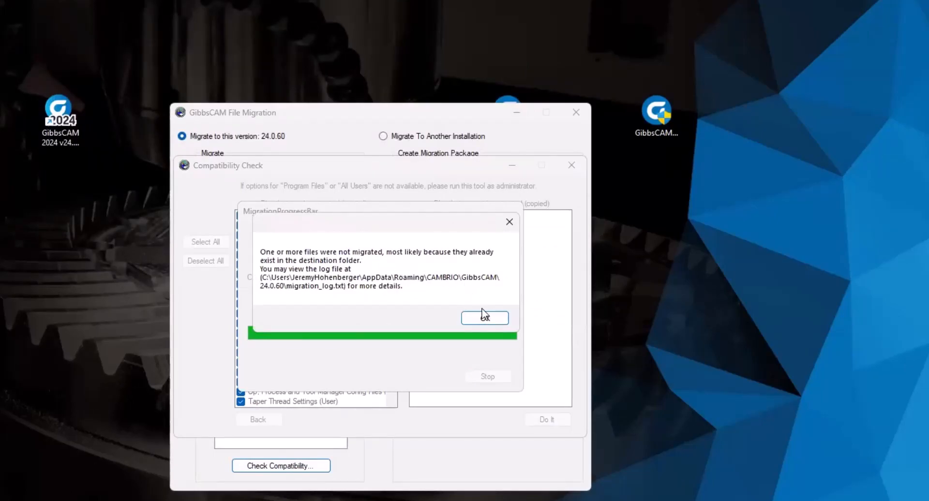
click(495, 318)
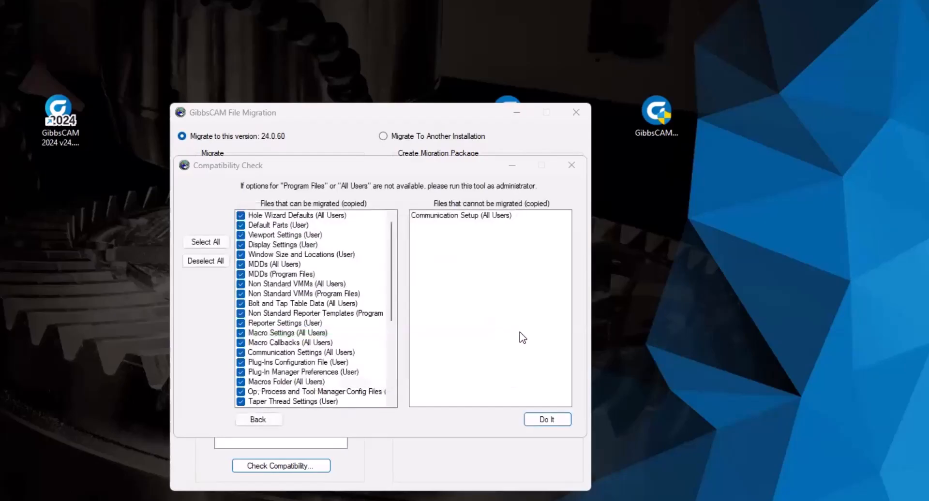
click(566, 164)
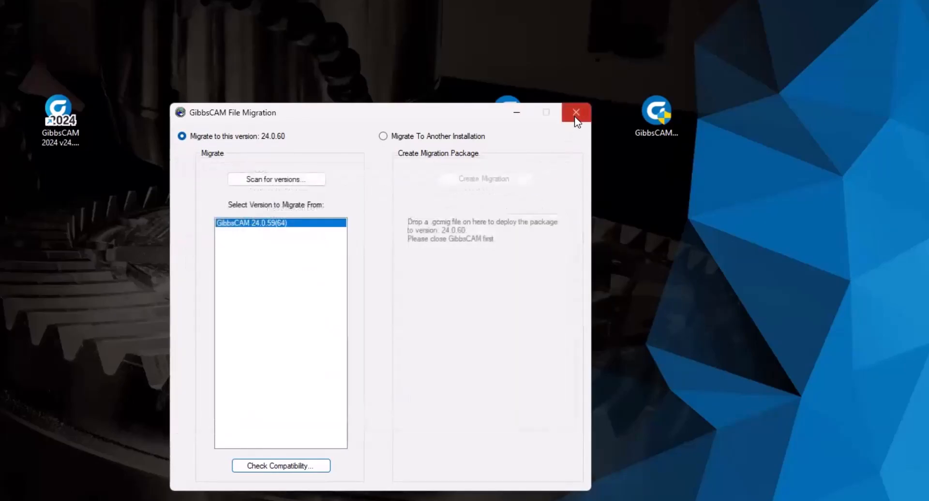